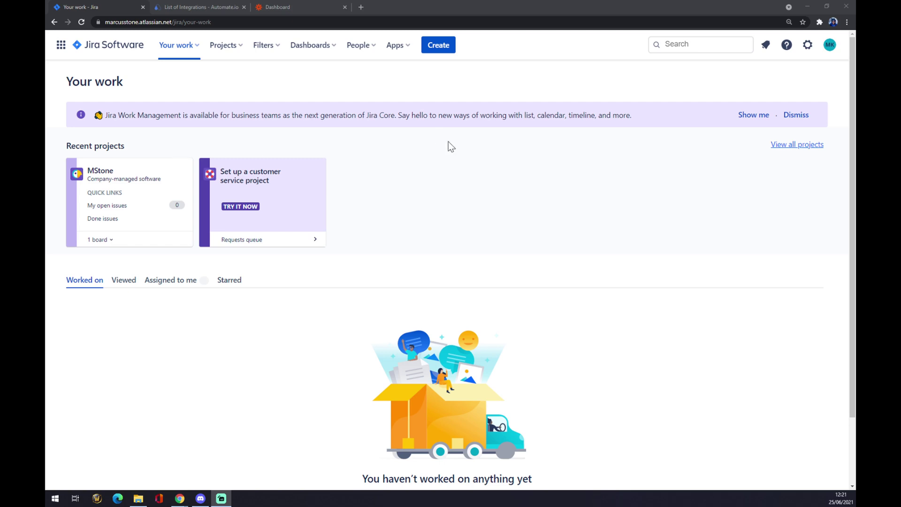
Search Jira's app marketplace for 'jenkins' and open the Jenkins Integration for Jira listing at $10/month
left_click(397, 52)
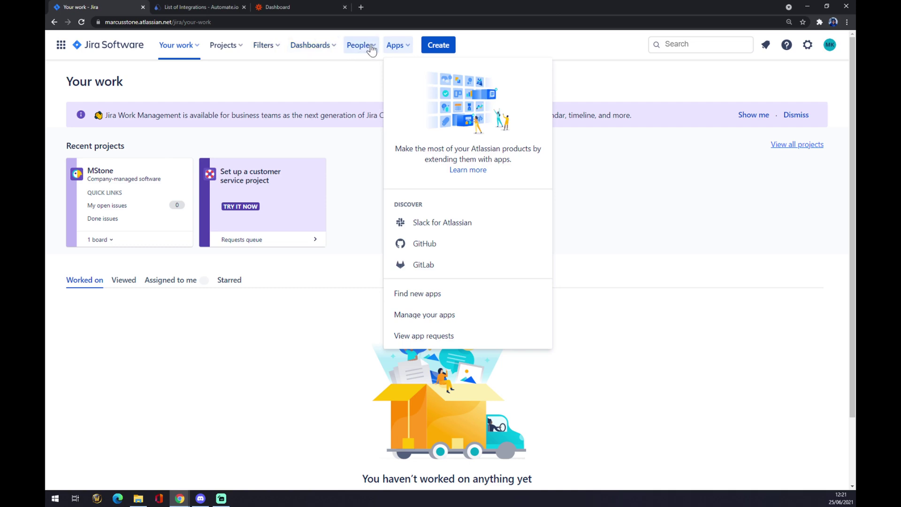
left_click(423, 296)
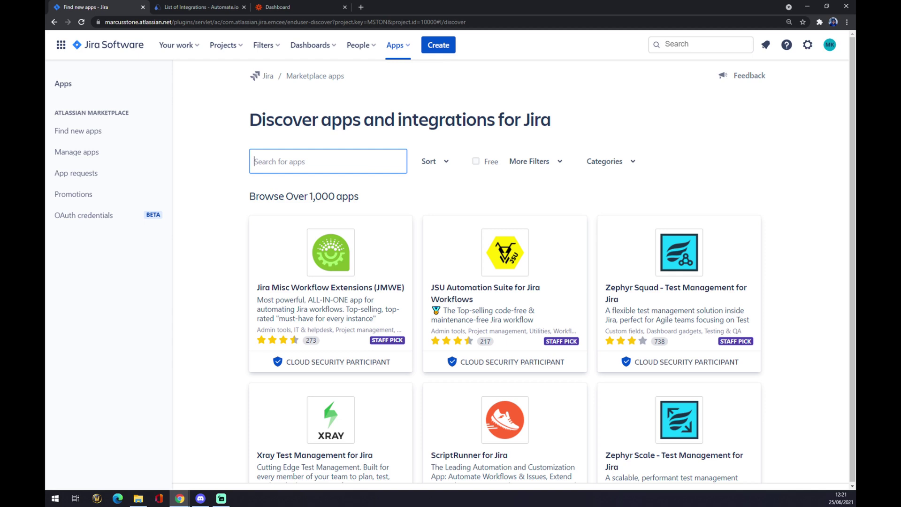
type("jenkins")
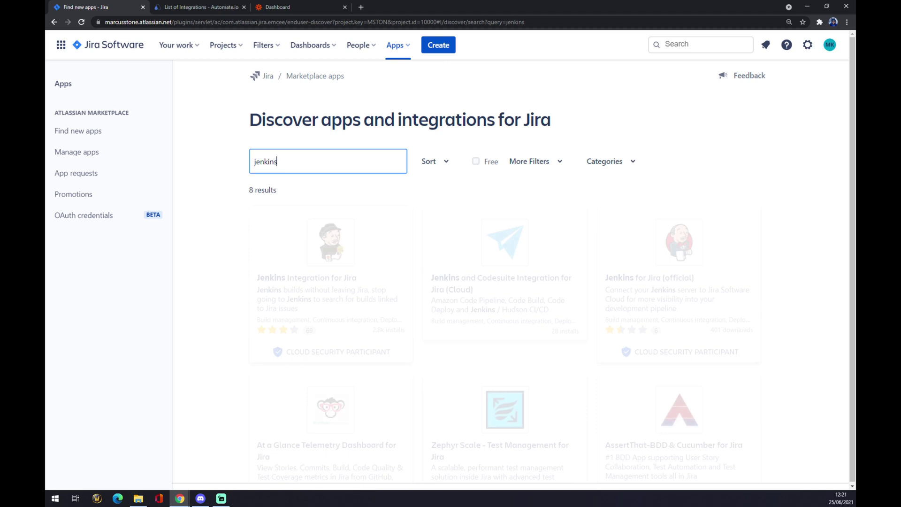
left_click(338, 252)
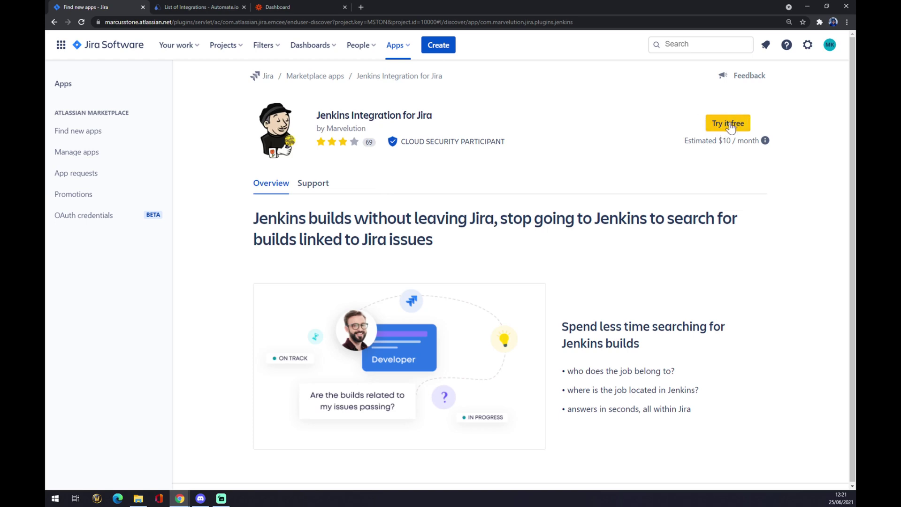
left_click_drag(681, 150, 779, 156)
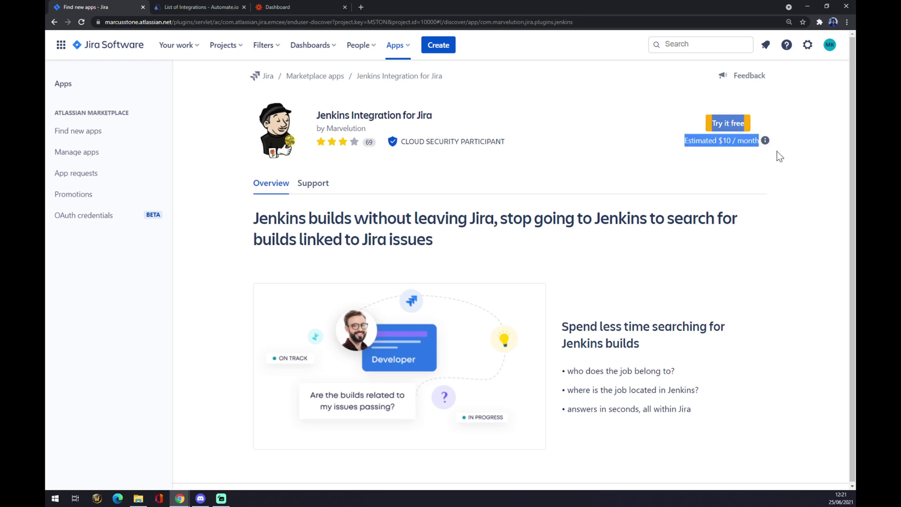
left_click(732, 158)
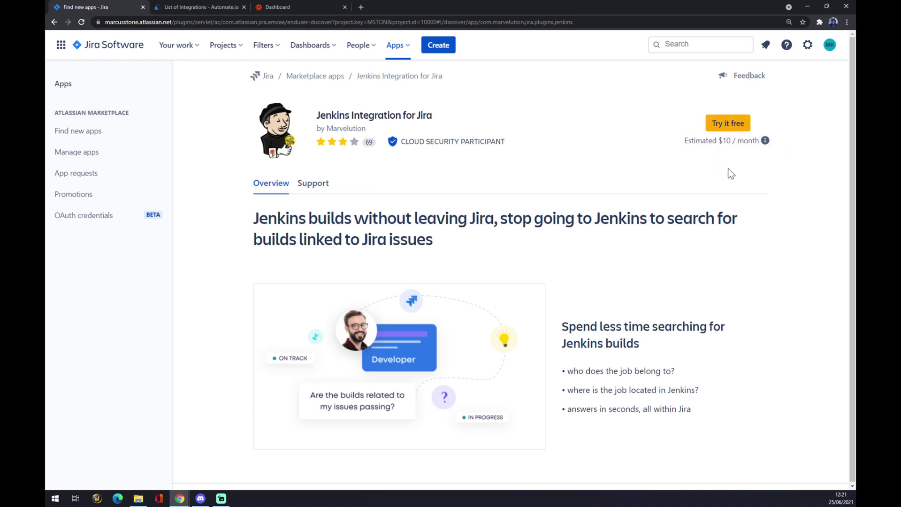
Review Automate.io's empty 'jenkins' search results, then return to the Zapier dashboard
left_click(224, 5)
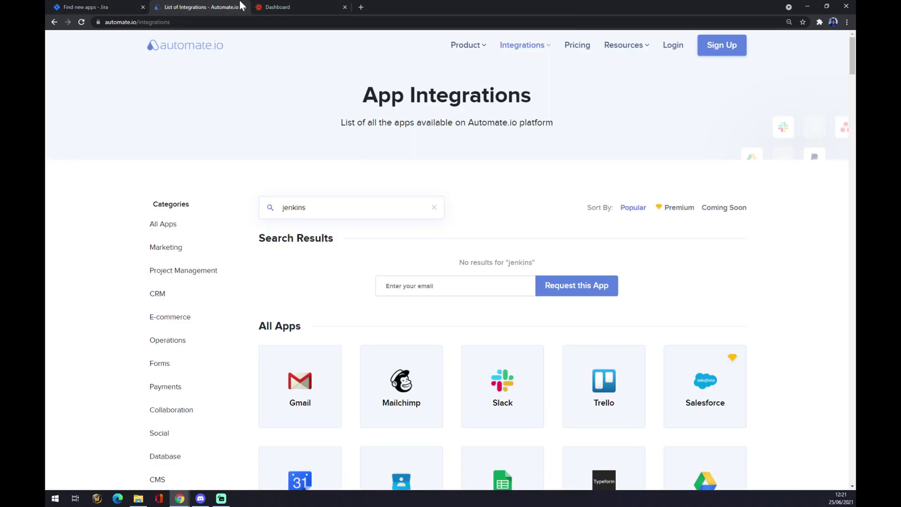
left_click(263, 7)
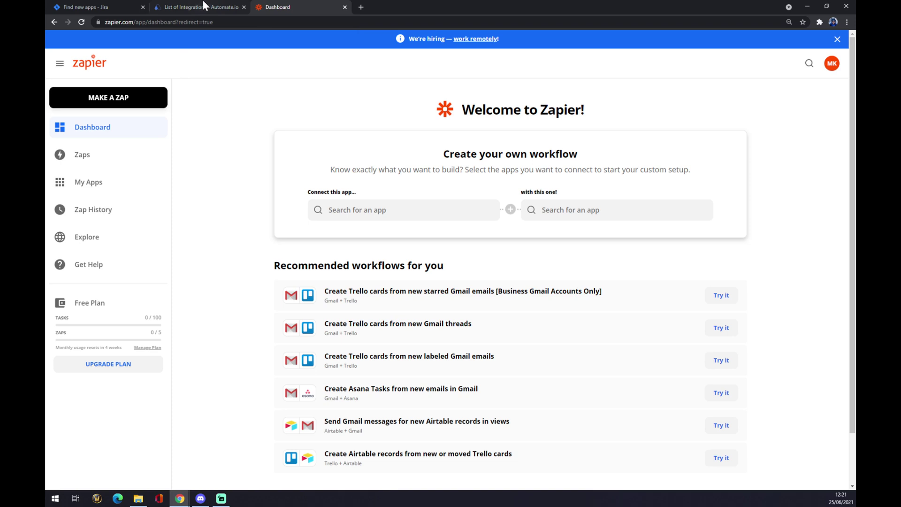
left_click(202, 7)
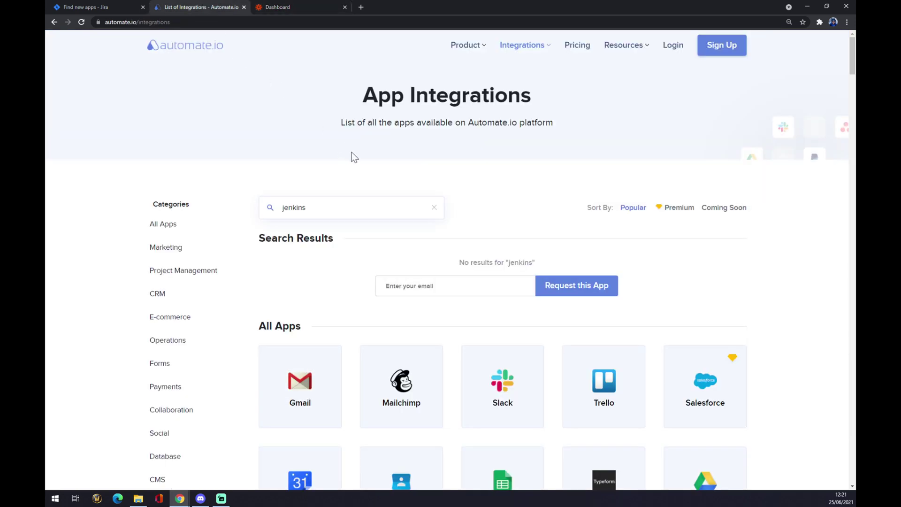
scroll(352, 155, "down", 3)
scroll(368, 171, "up", 3)
left_click(269, 7)
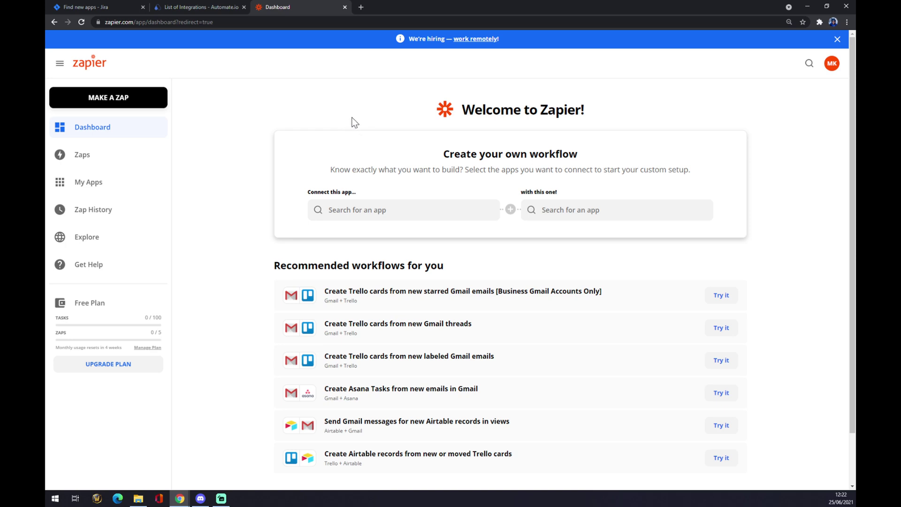
Create a new zap named 'jira to jenkins' and start choosing its trigger app
left_click(115, 107)
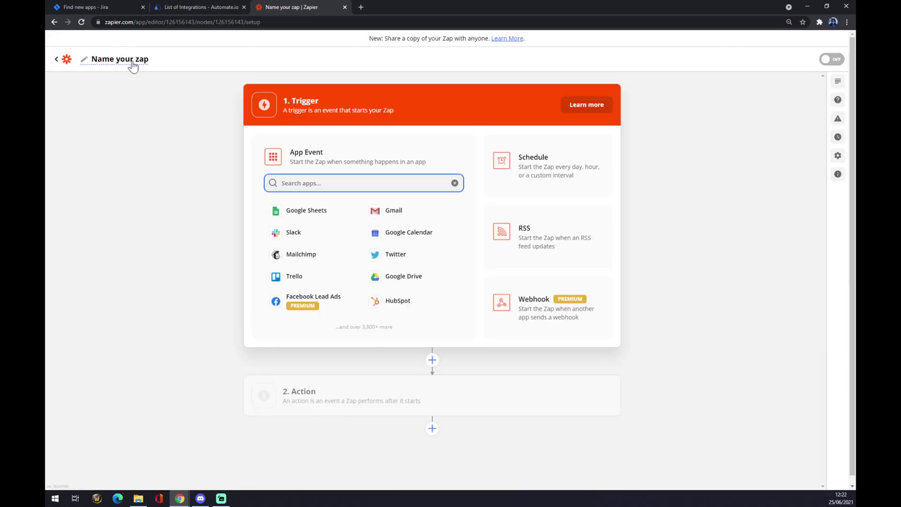
left_click(134, 63)
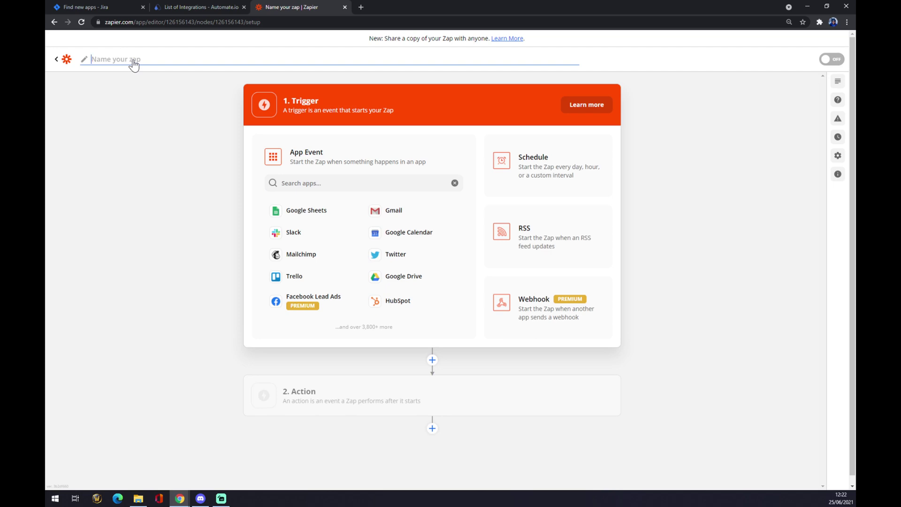
type("jira to jenkins")
key("Return")
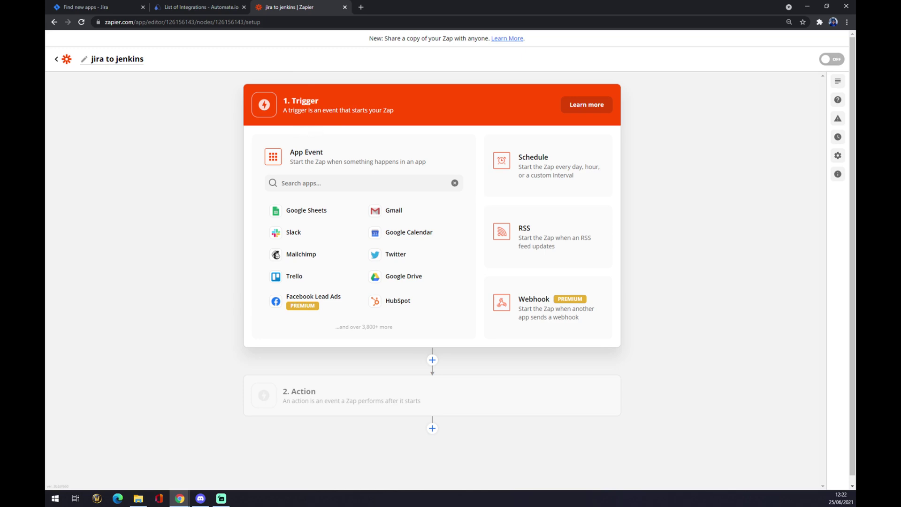
left_click(300, 183)
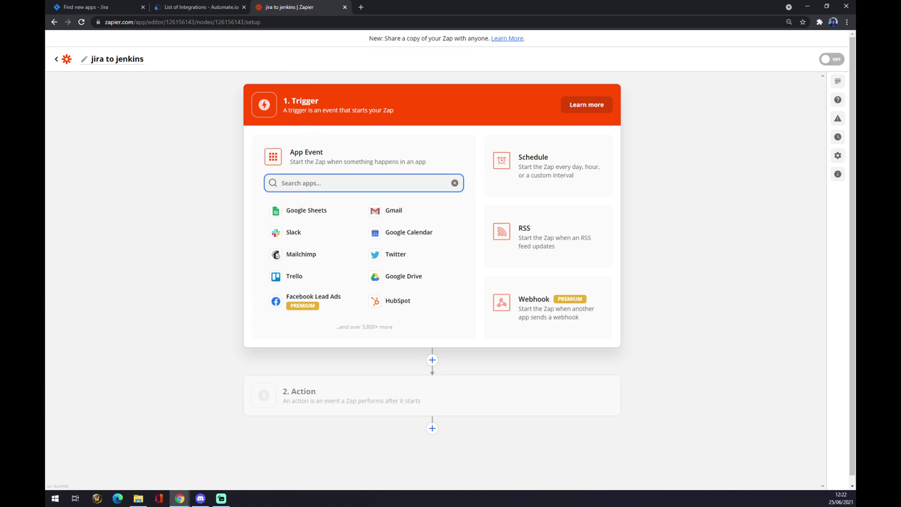
Choose Jira Software Cloud as the zap's trigger app
type("jira")
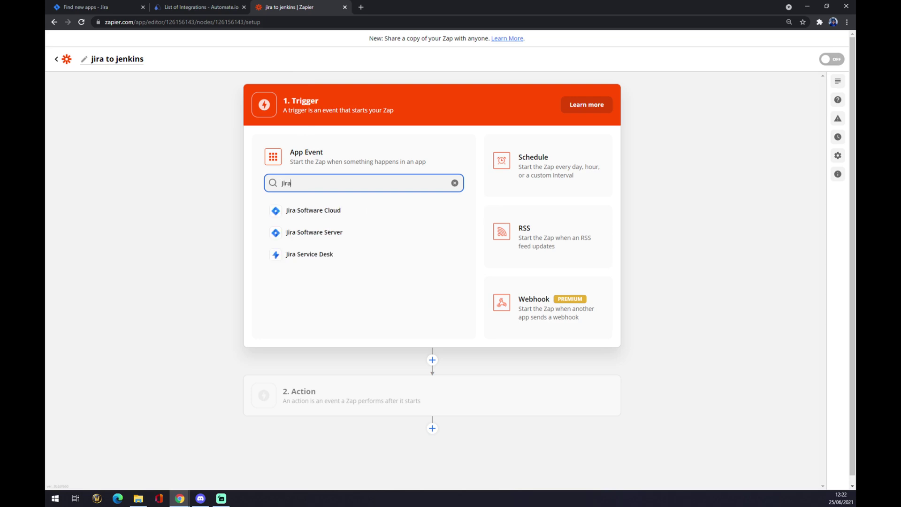
left_click(318, 209)
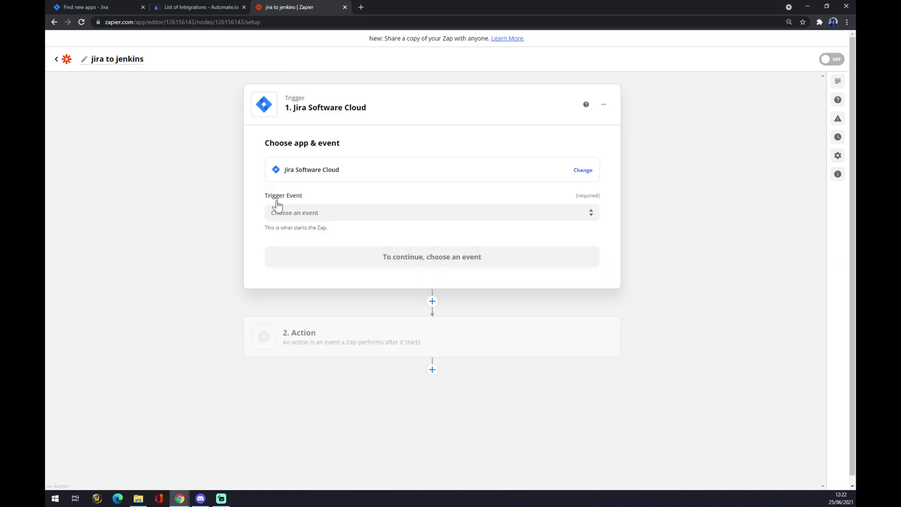
left_click(382, 180)
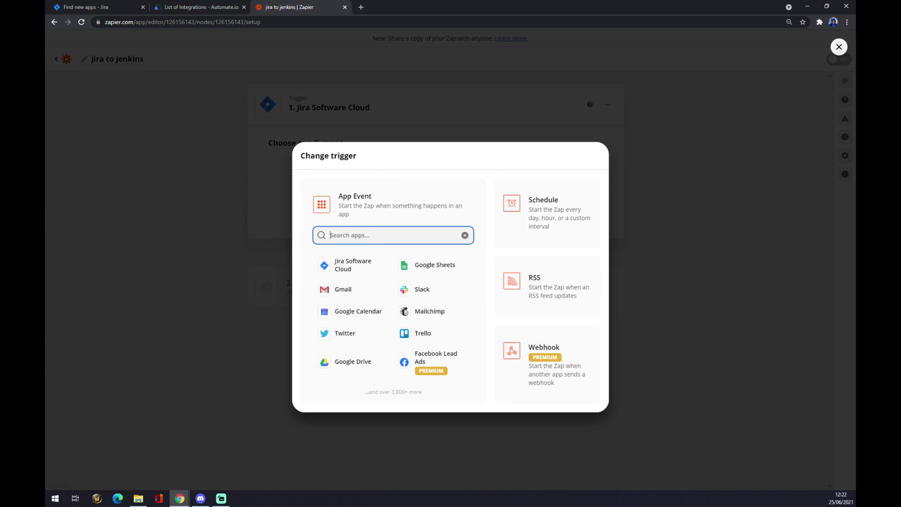
type("jira")
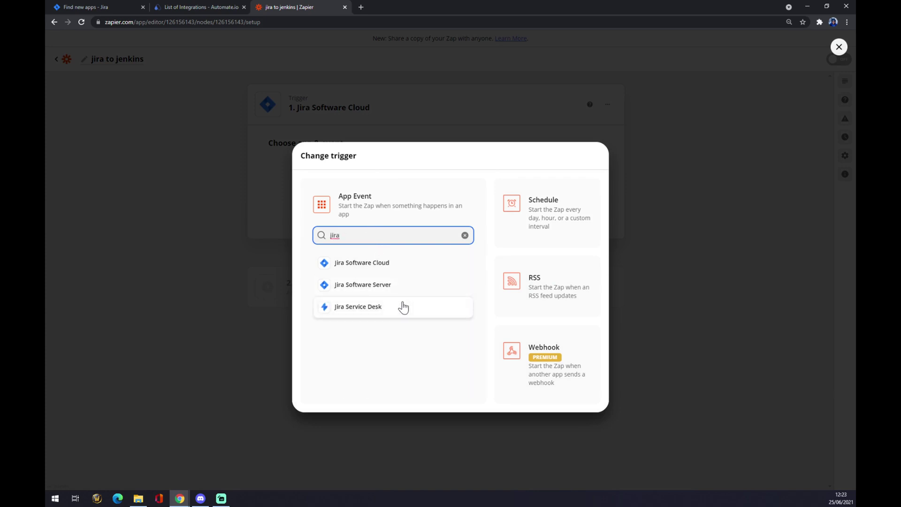
left_click(216, 236)
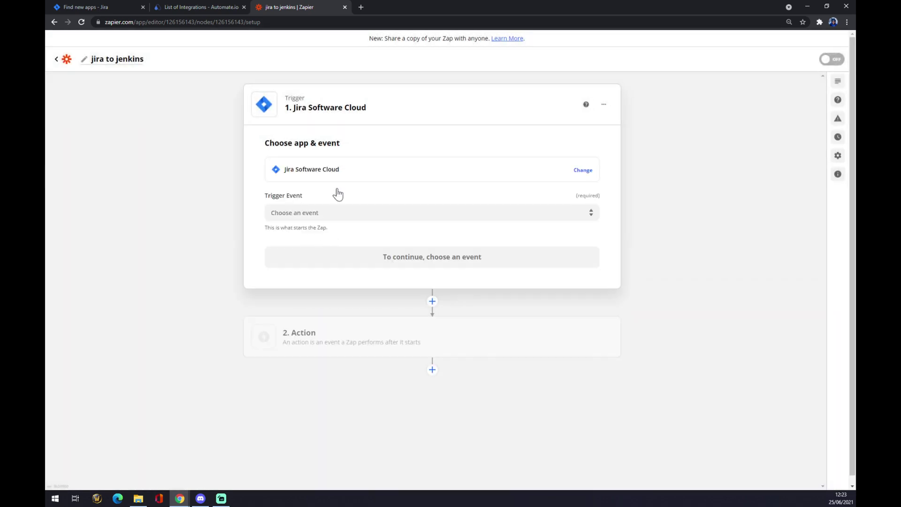
Set the trigger event to New Issue and select the connected Jira Software Cloud account
left_click(331, 213)
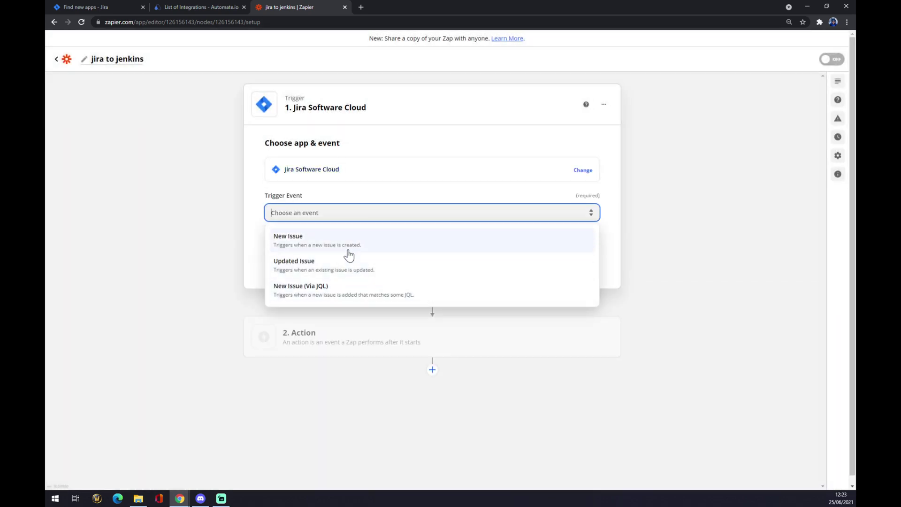
left_click(334, 245)
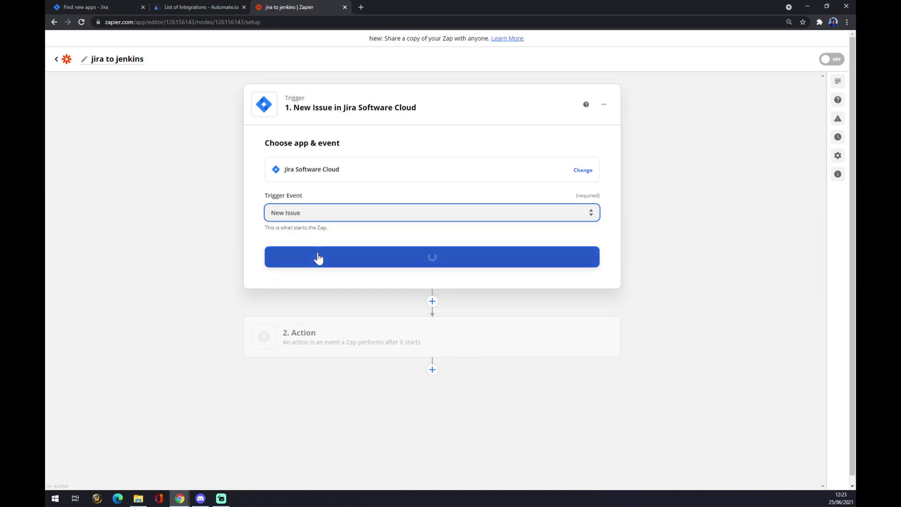
left_click(348, 261)
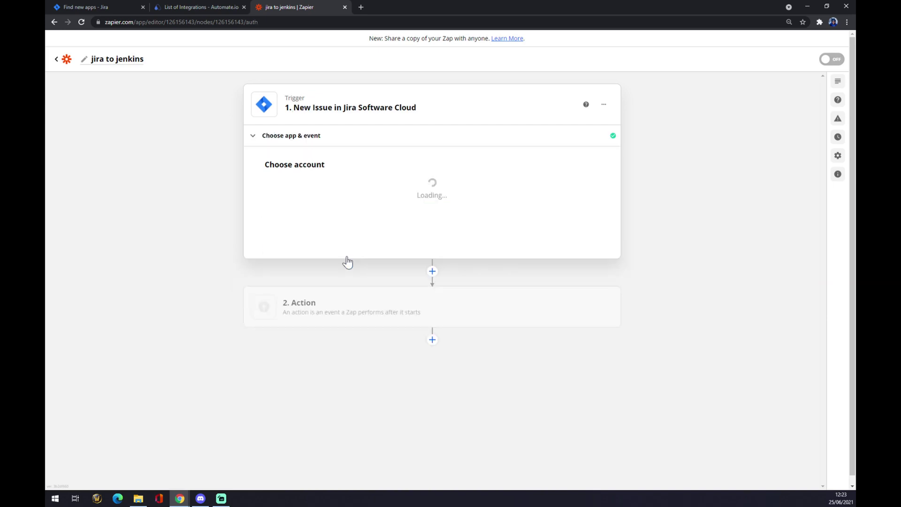
left_click(315, 203)
left_click(323, 268)
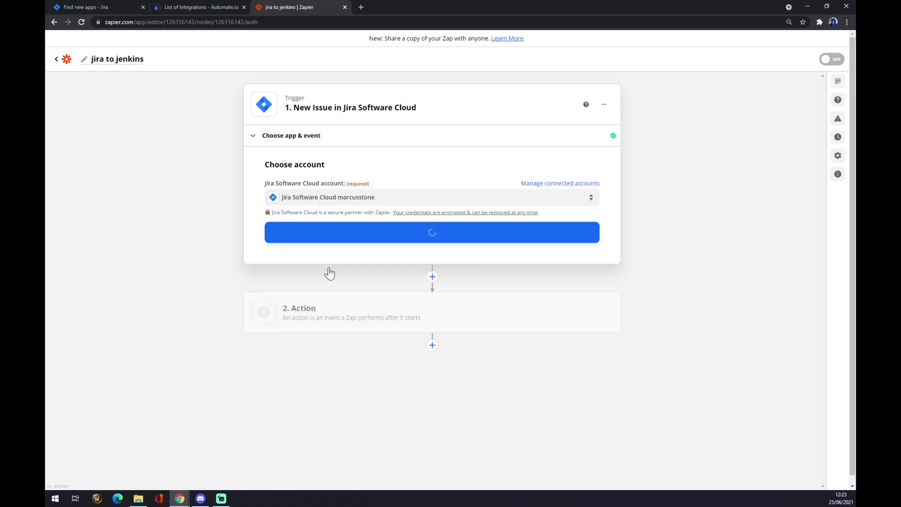
Set the New Issue trigger's project to MStone and continue past trigger setup
left_click(411, 241)
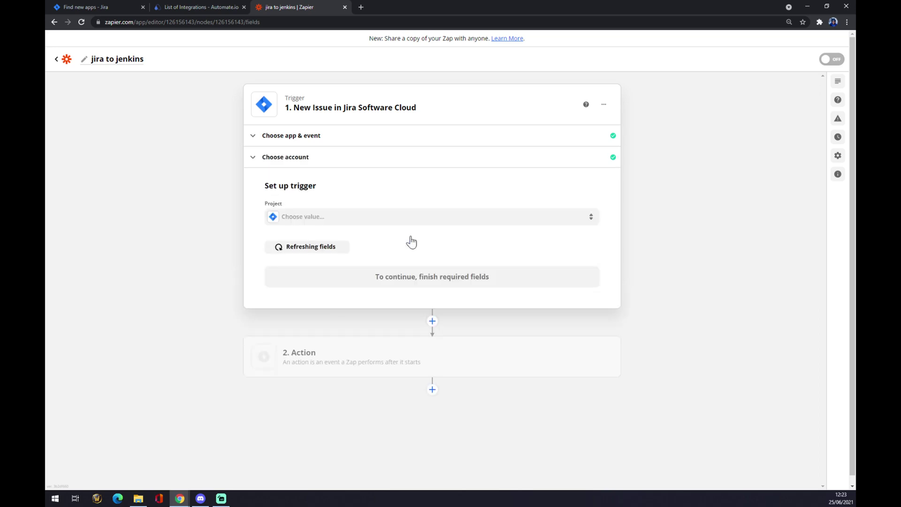
left_click(331, 221)
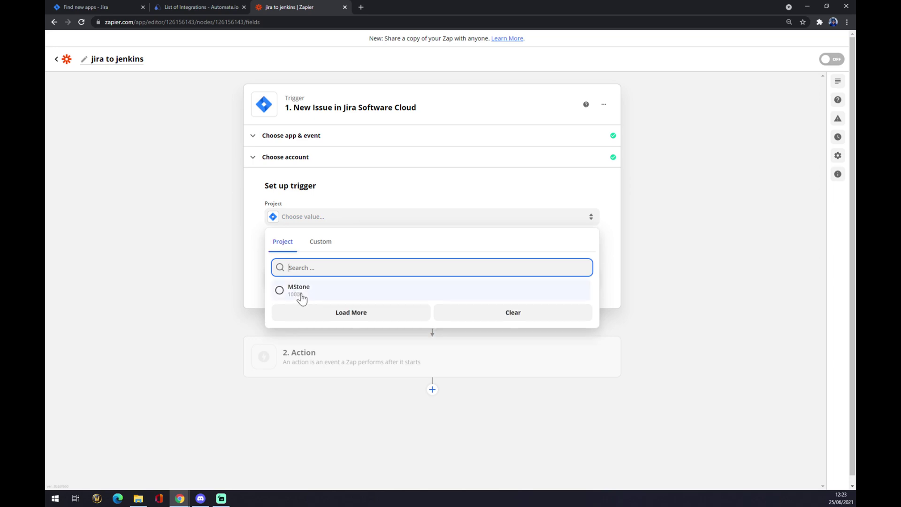
left_click(306, 297)
left_click(79, 7)
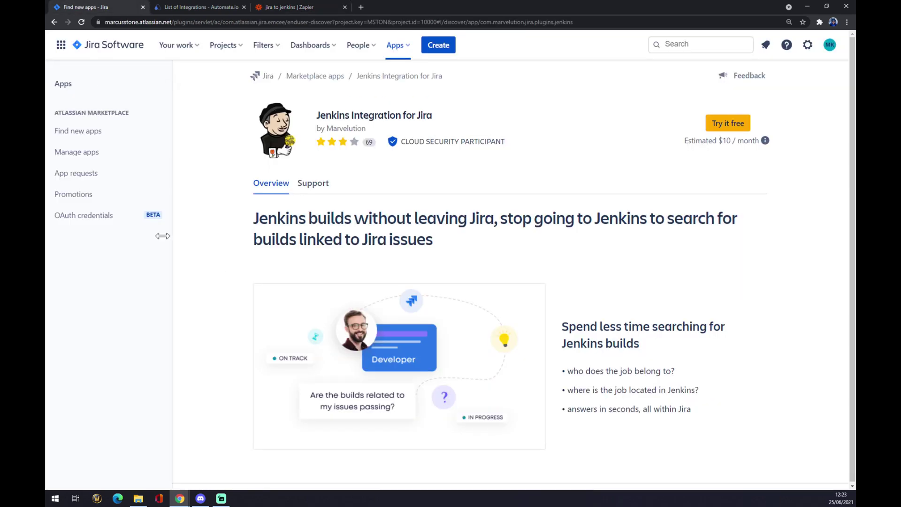
left_click(103, 55)
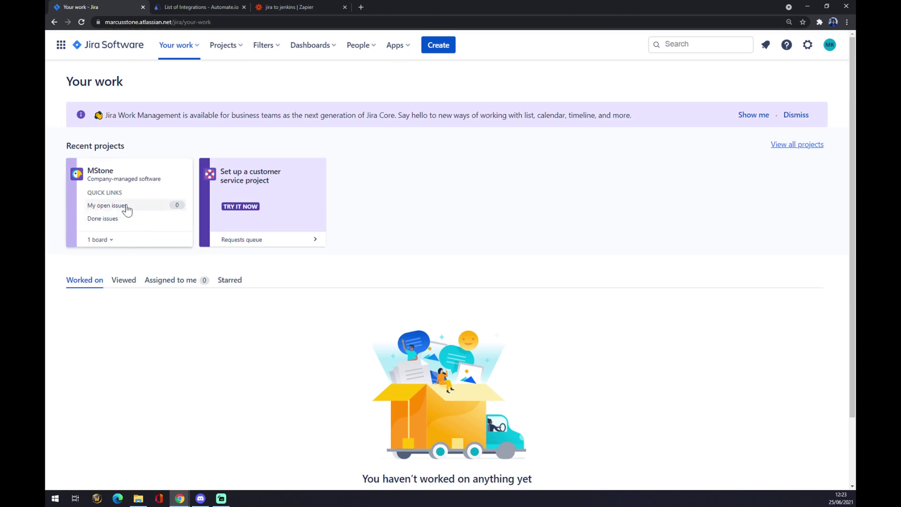
left_click(305, 7)
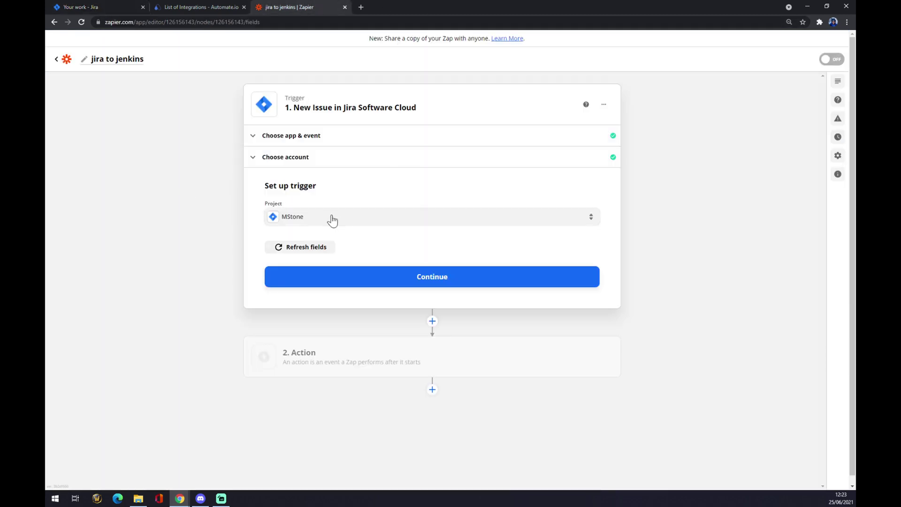
left_click(384, 278)
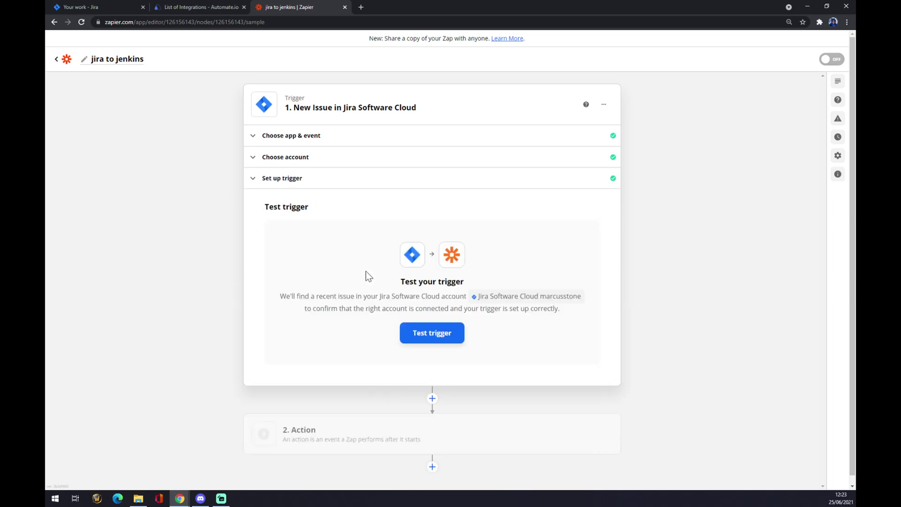
scroll(479, 266, "down", 1)
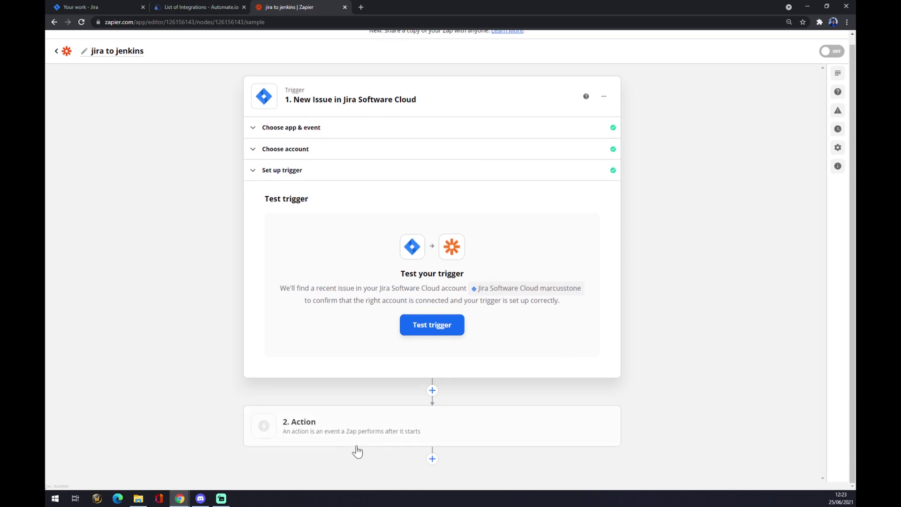
Search the action apps for 'jenkin', find Jenkins has no action available, then return to Automate.io
left_click(318, 435)
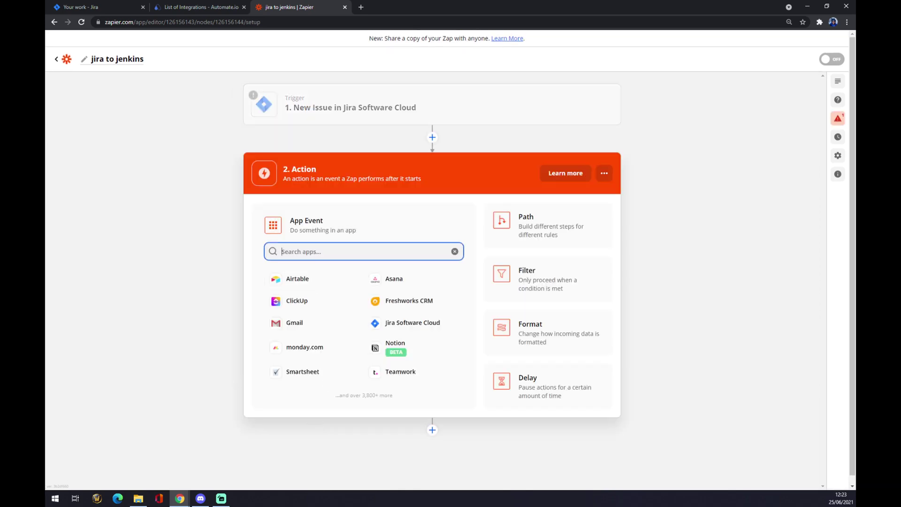
type("jenkin")
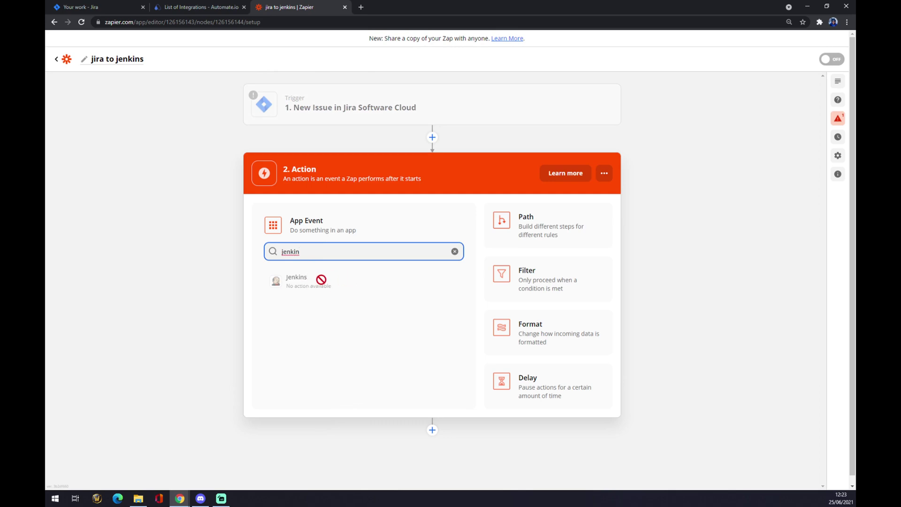
left_click(304, 279)
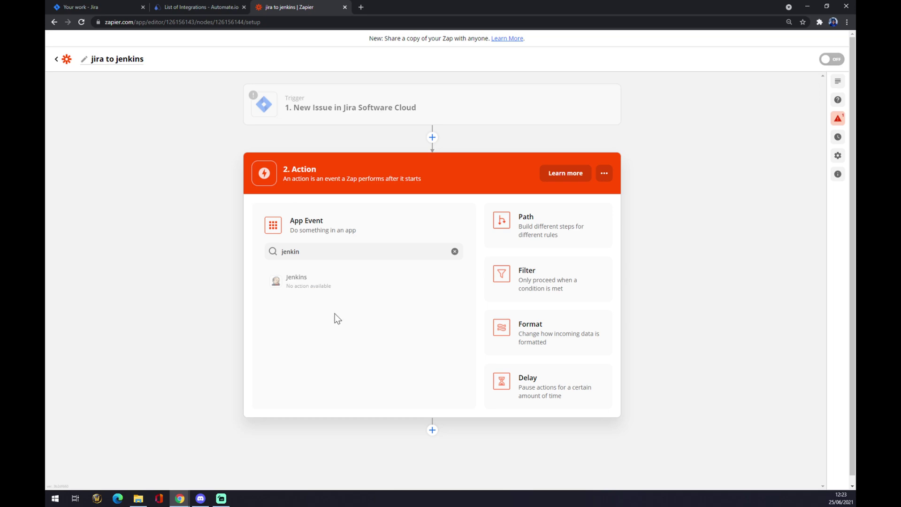
left_click(145, 4)
left_click(271, 7)
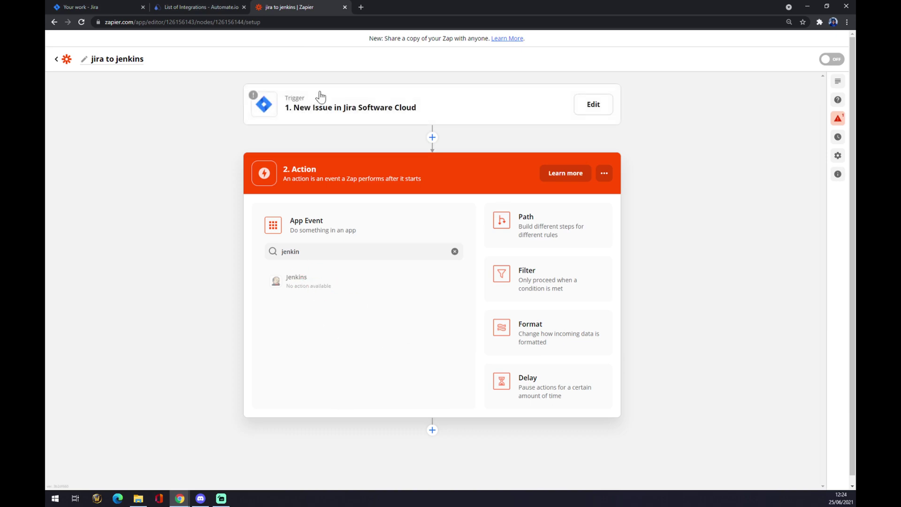
left_click(187, 7)
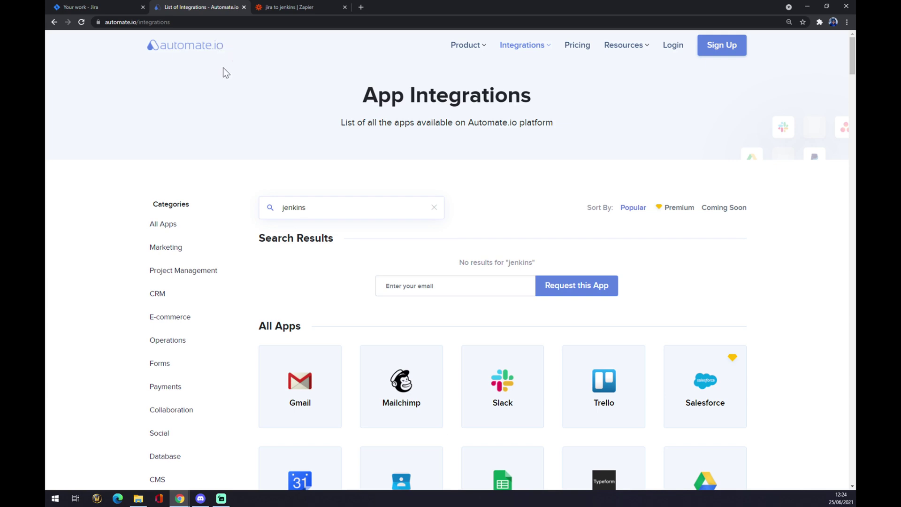